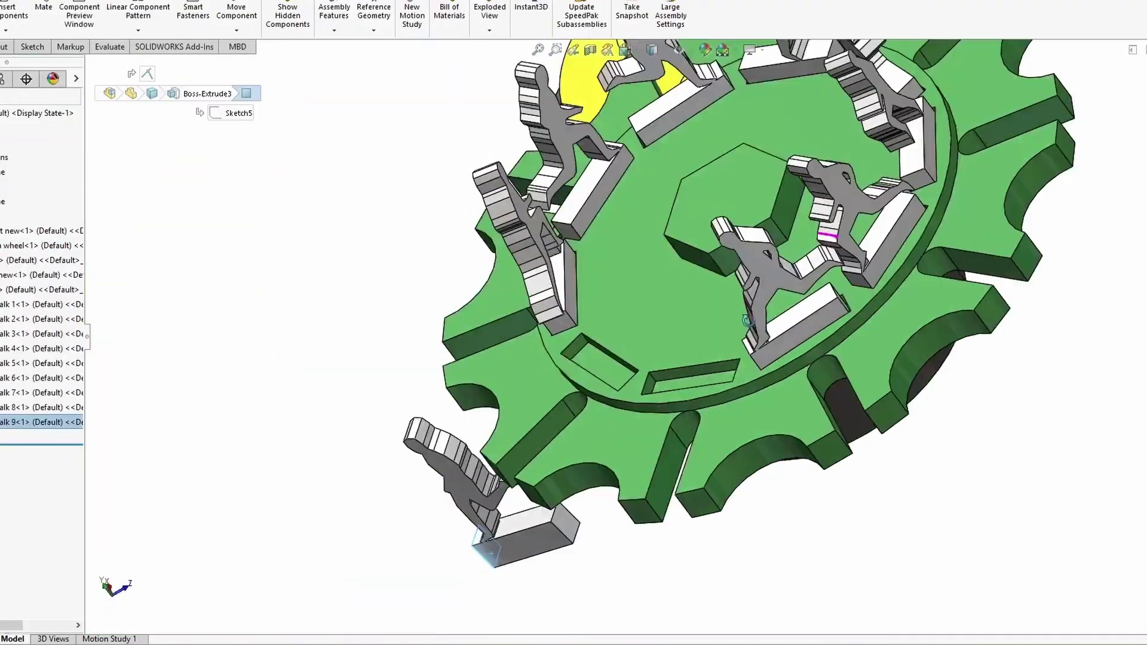
Step: Select the Geneva wheel and orbit beneath it to inspect the component under the gear
left_click(653, 378)
middle_click_drag(679, 385, 643, 386)
left_click(643, 386)
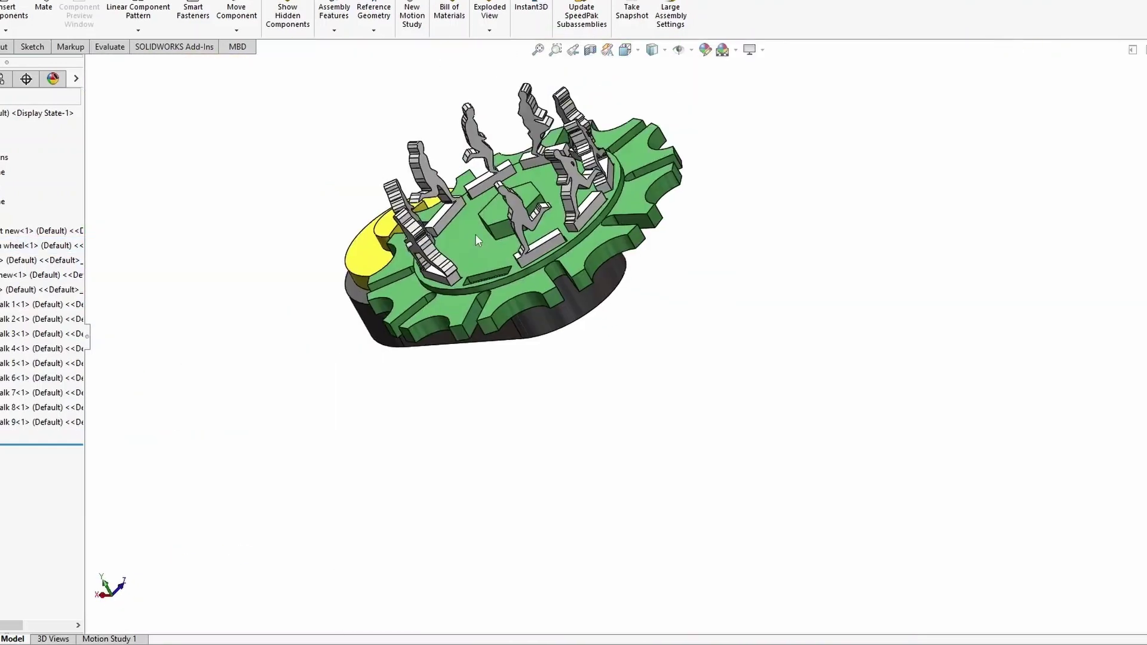
scroll(475, 234, "down", 8)
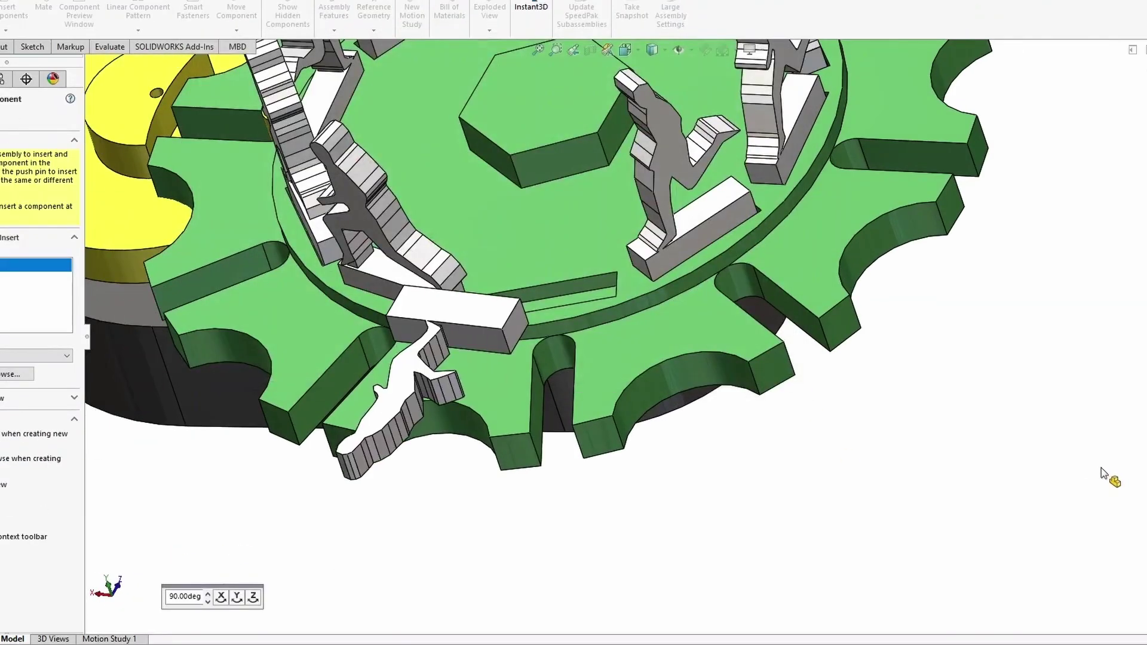
Step: Insert Men walk 10 and mate its base face to the empty slot's edge
left_click(358, 483)
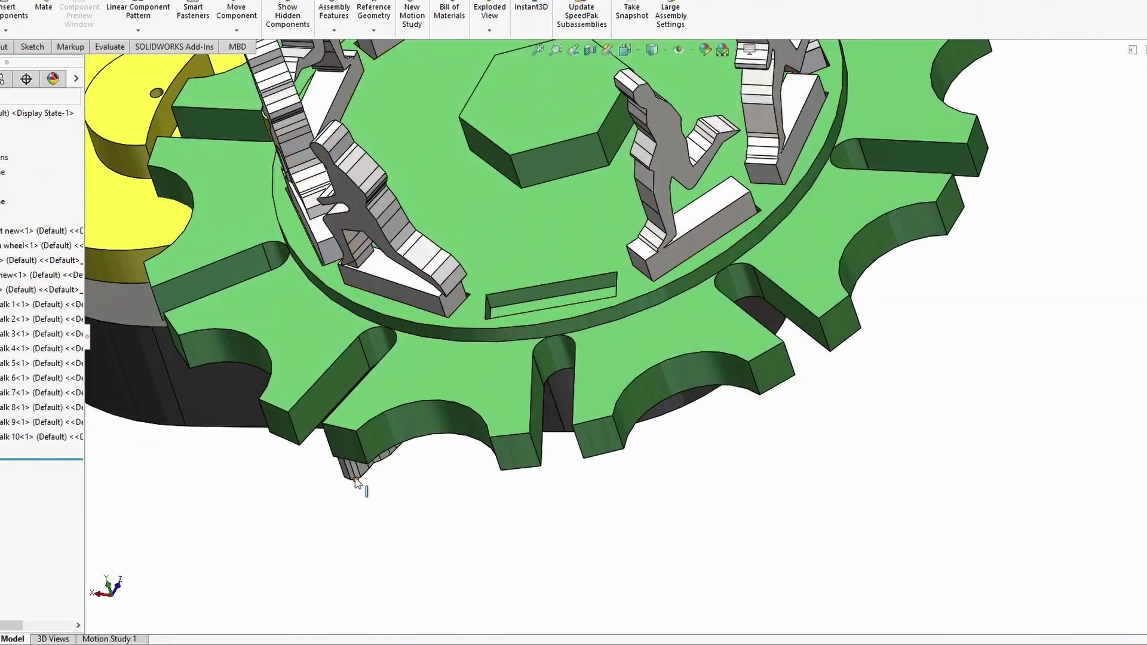
left_click(438, 478)
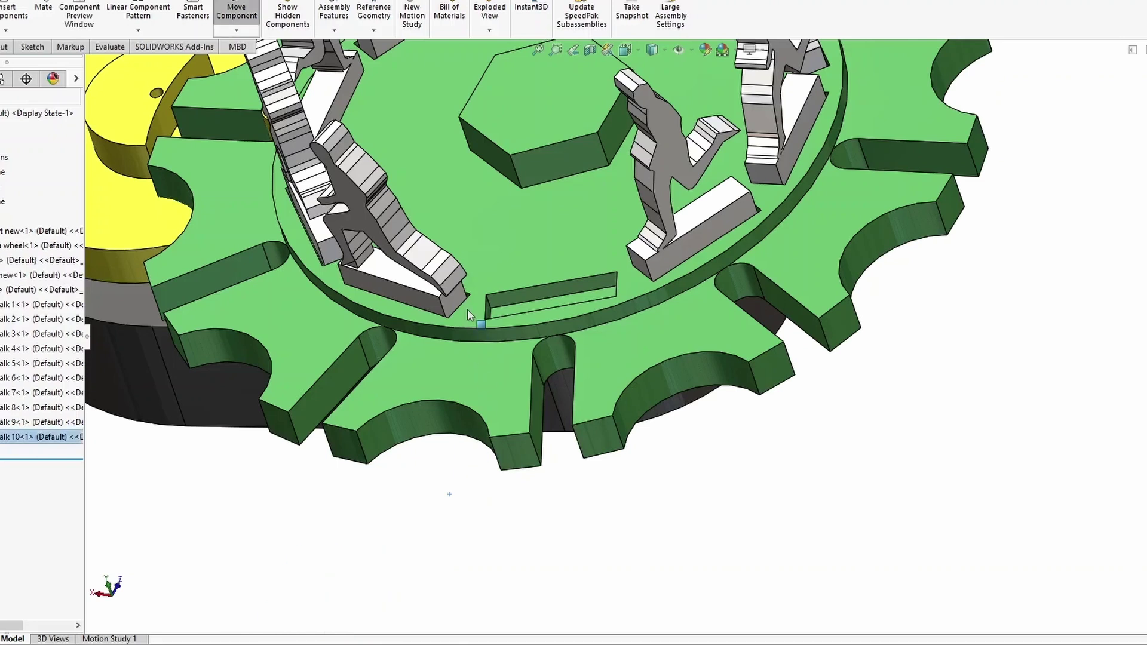
left_click(535, 302)
middle_click_drag(512, 343, 286, 514)
left_click(277, 515, "ctrl")
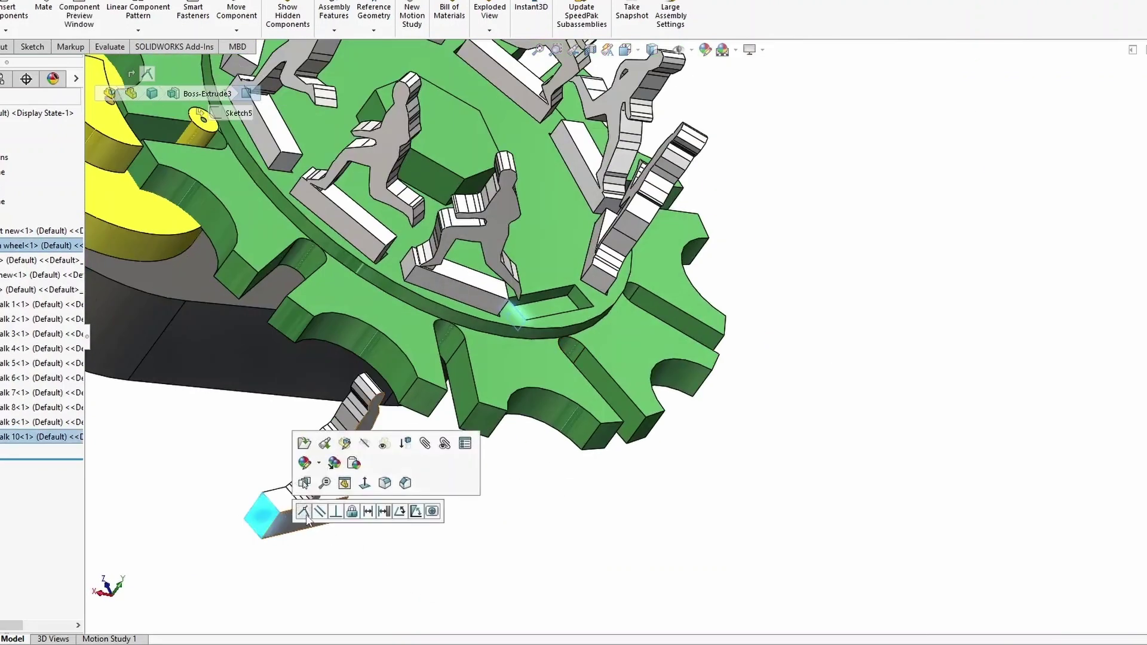
left_click(303, 511)
Step: Fit the assembly in isometric view and add a rotary motor on the driver in Motion Study 1
key("ctrl+7")
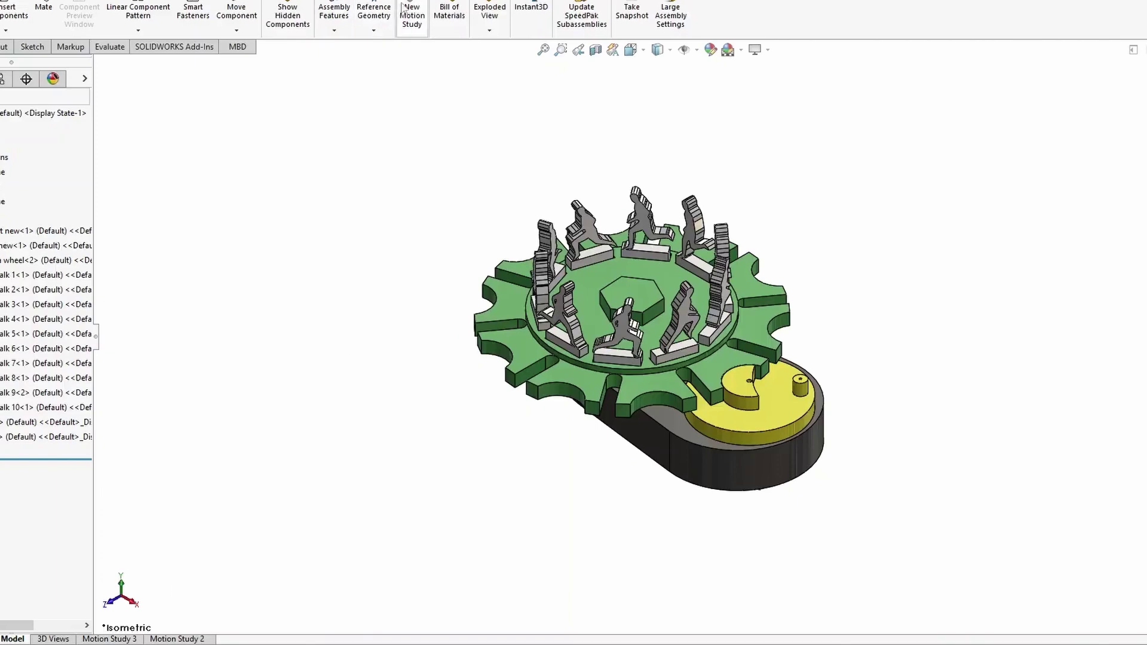
left_click(406, 12)
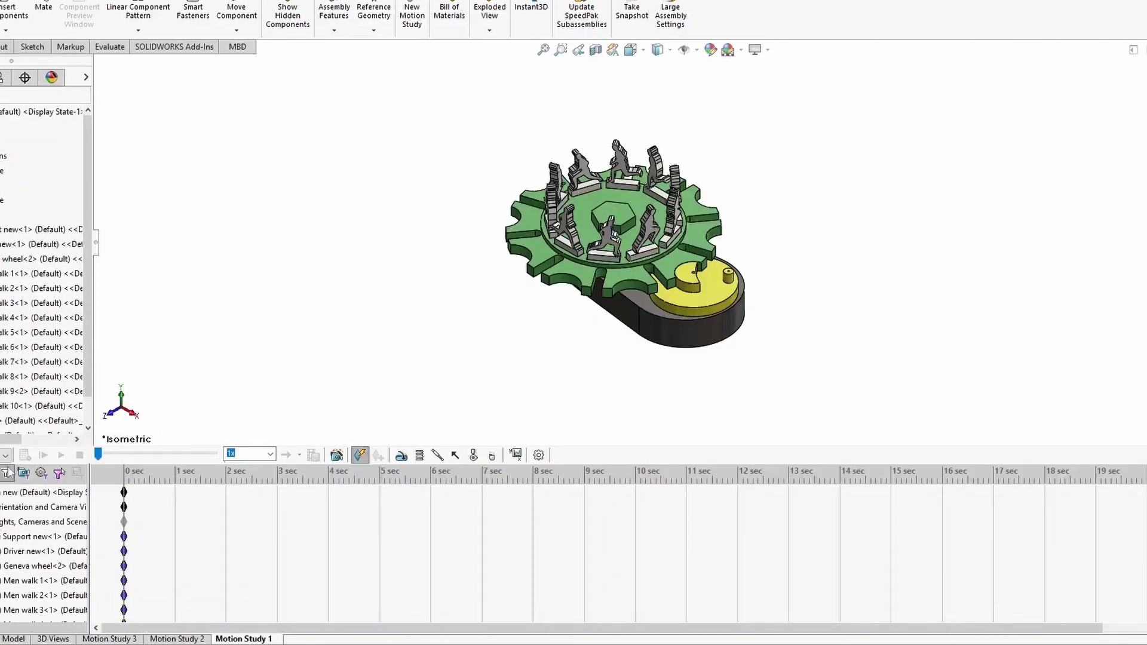
left_click(360, 455)
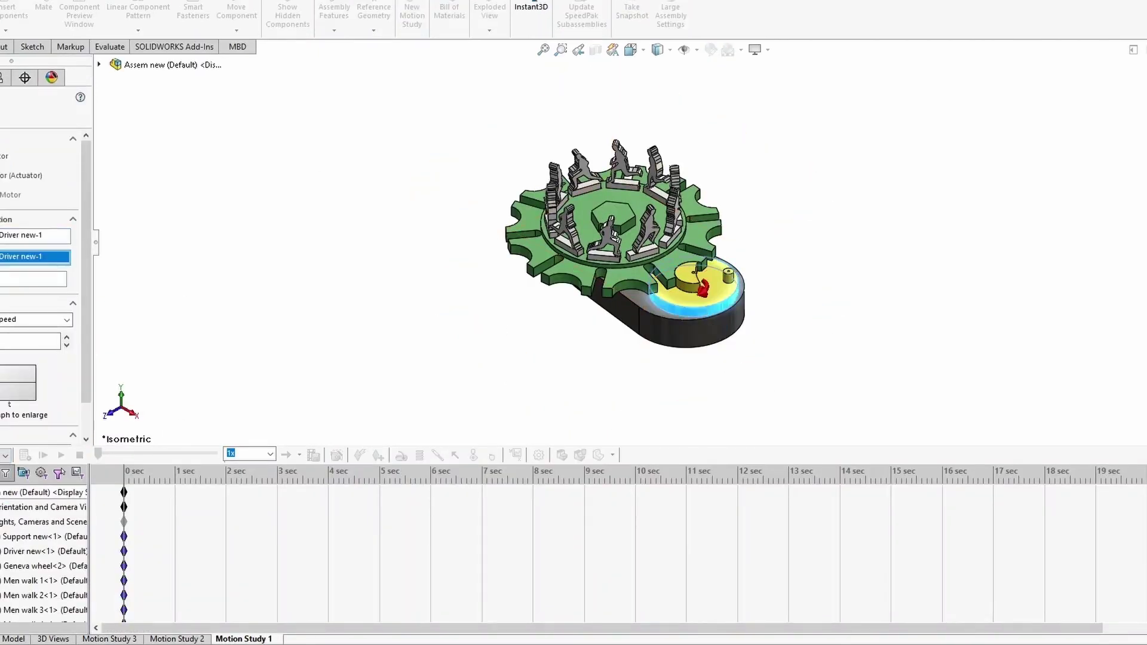
key("Return")
Step: Add contact between the Geneva wheel and the driver, then calculate and play the study
left_click(474, 458)
left_click(663, 275)
left_click(690, 299)
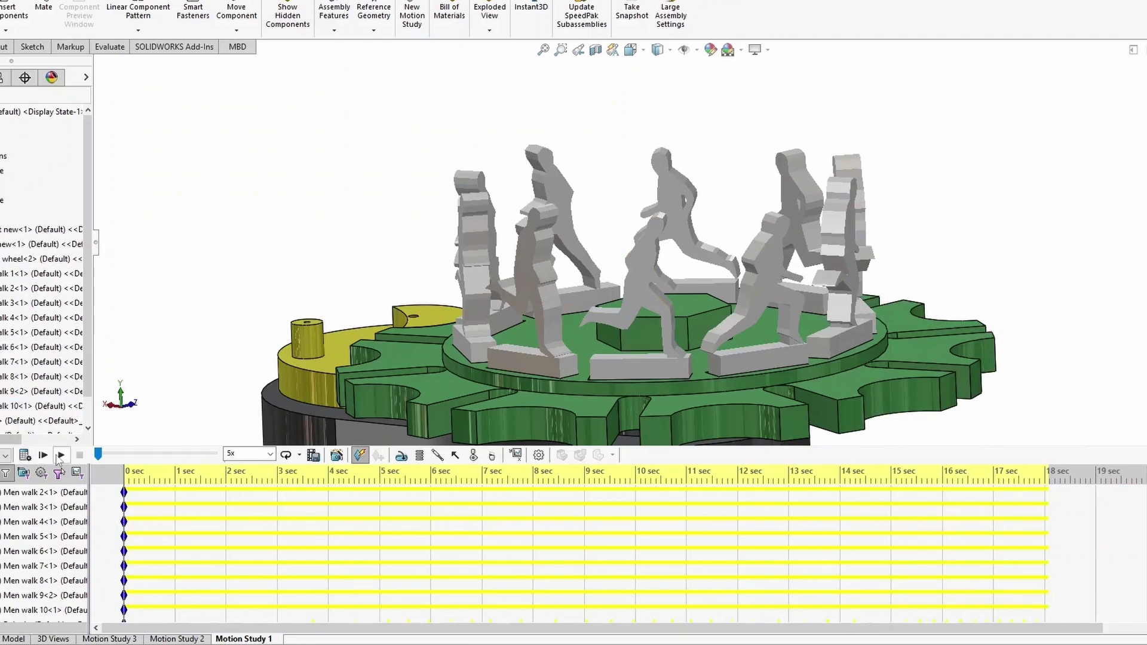
left_click(59, 456)
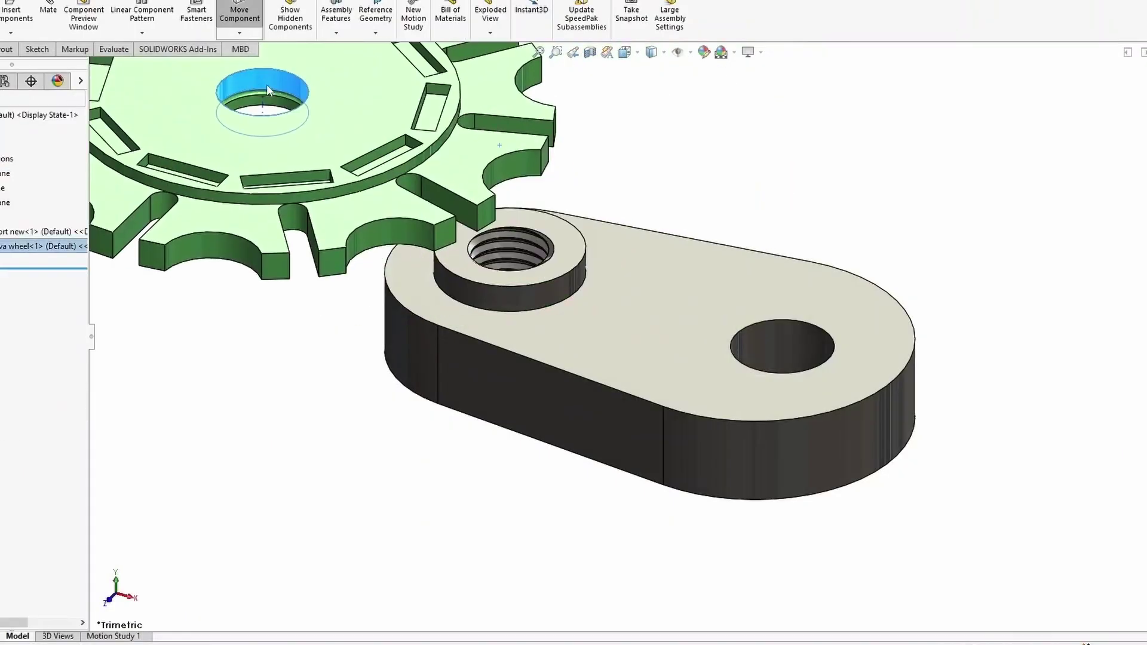
Step: Select the support's boss face and inspect it from the side before returning to isometric
left_click(501, 272)
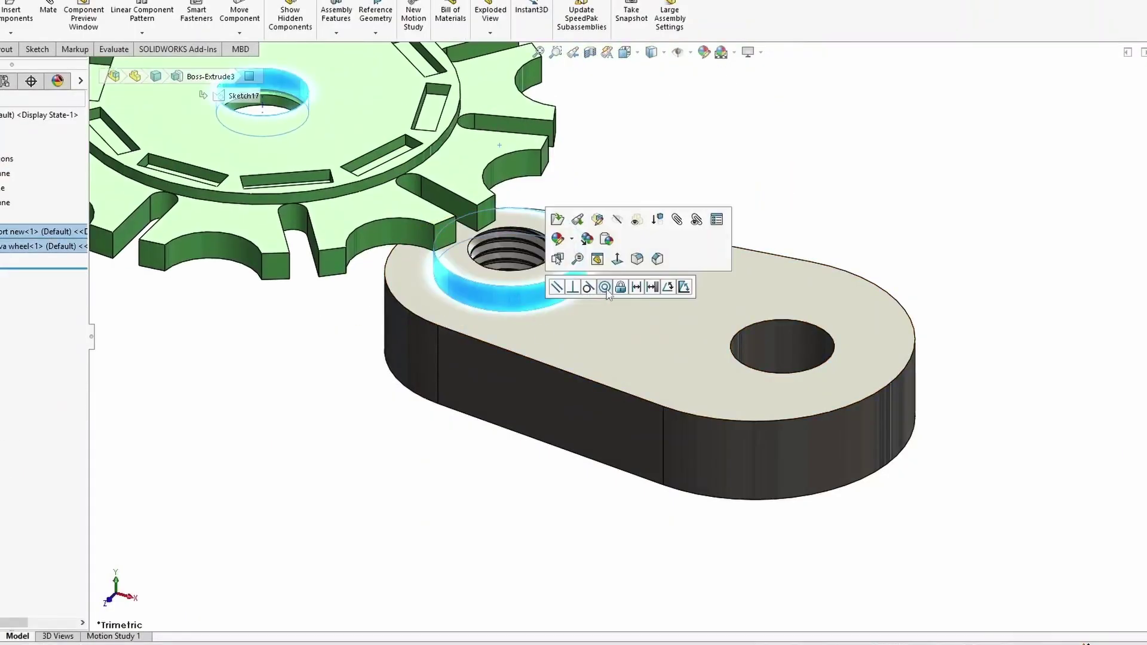
middle_click_drag(501, 272, 462, 297)
scroll(514, 296, "up", 5)
key("ctrl+7")
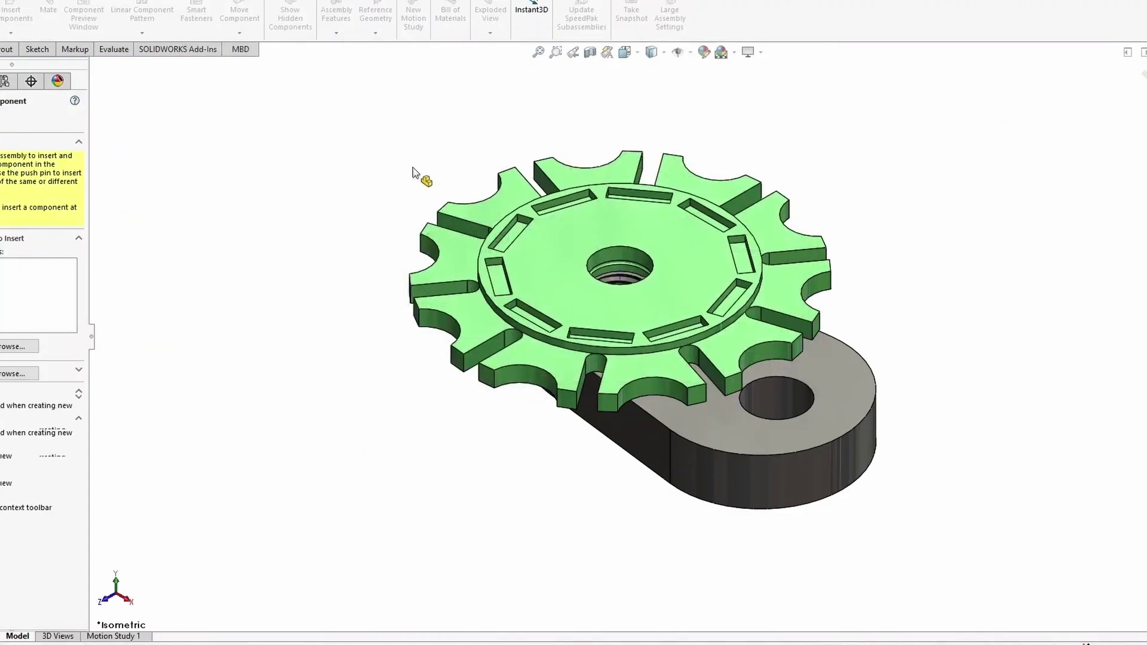
Step: Insert the Bolt and mate it into the Geneva wheel's centre hole
left_click(434, 137)
left_click(607, 248)
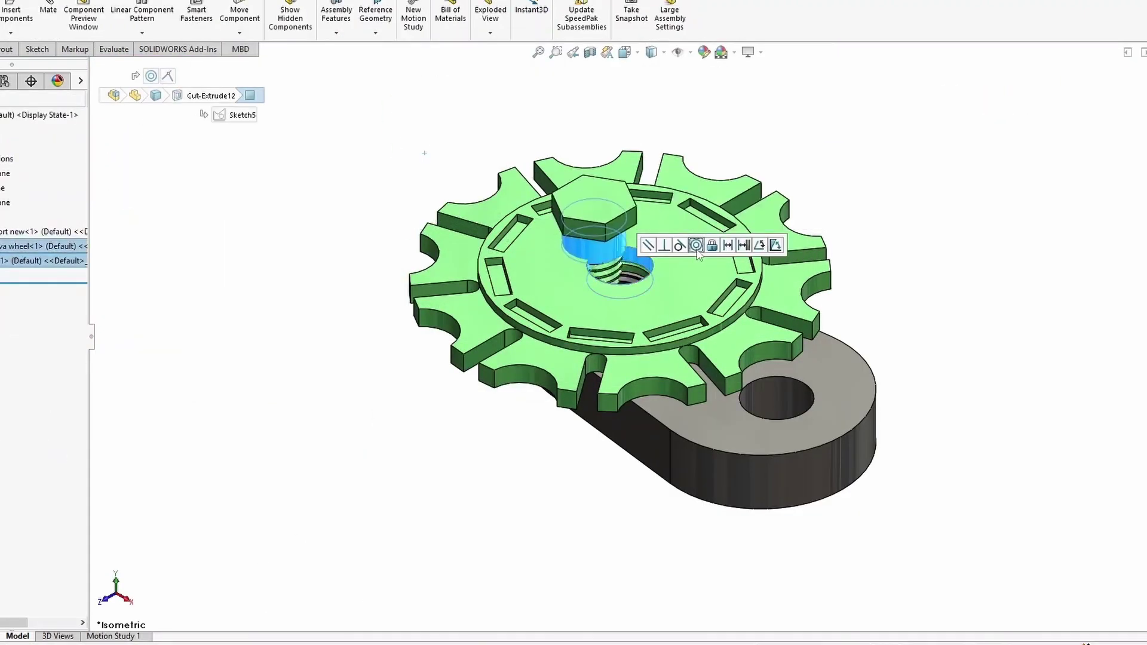
middle_click_drag(606, 249, 736, 175)
scroll(736, 175, "up", 5)
key("ctrl+7")
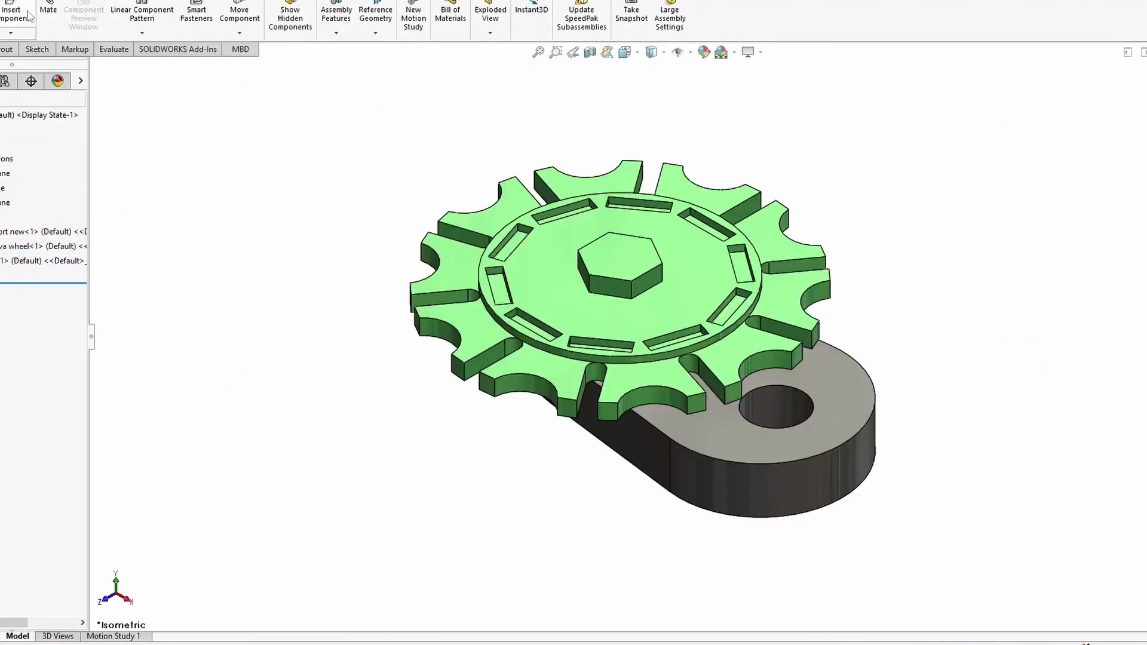
Step: Place the yellow Driver new part and make it concentric with the support
left_click(12, 12)
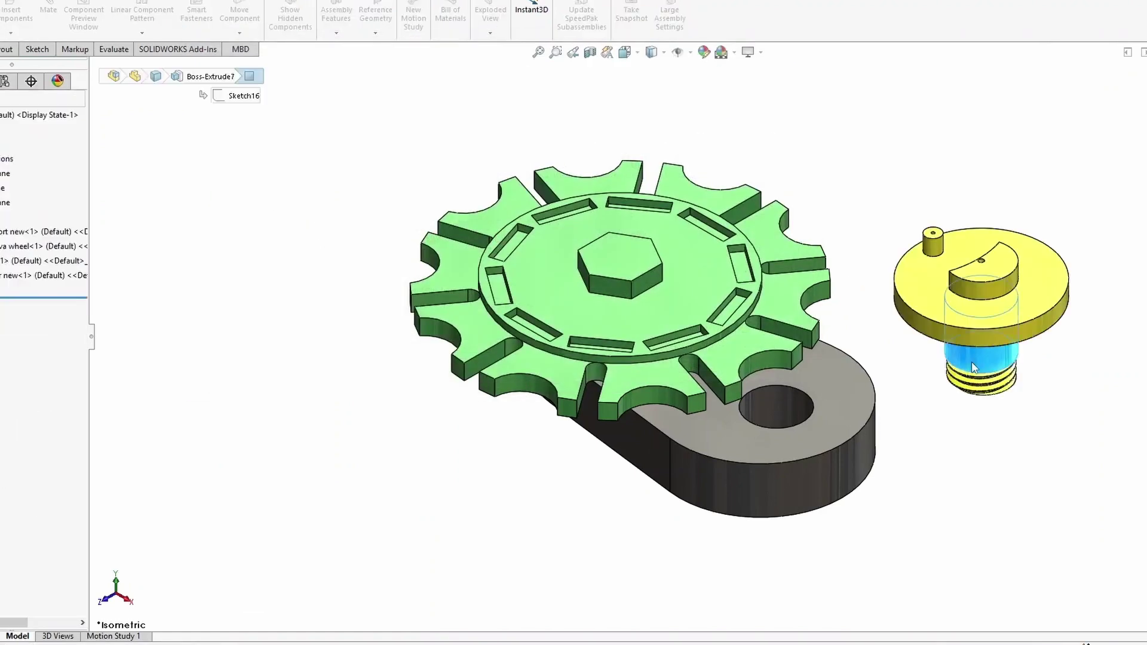
left_click(776, 407, "ctrl")
left_click(864, 398)
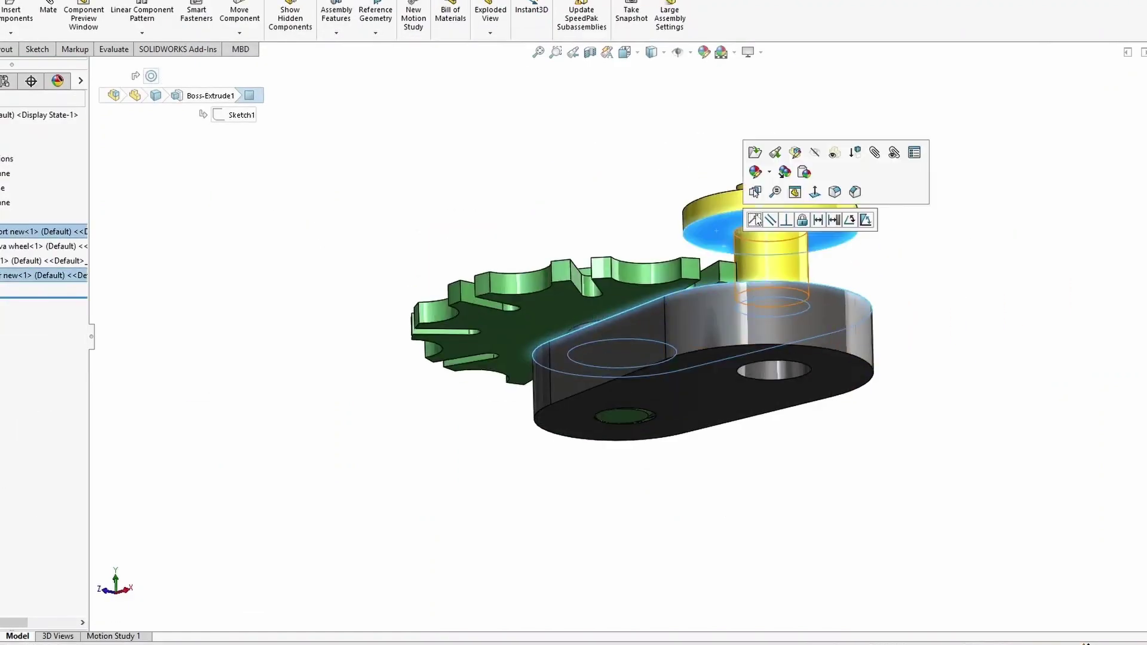
left_click(12, 12)
Step: Insert the Nut and mate its thread concentric with the bolt's threaded boss
left_click(336, 298)
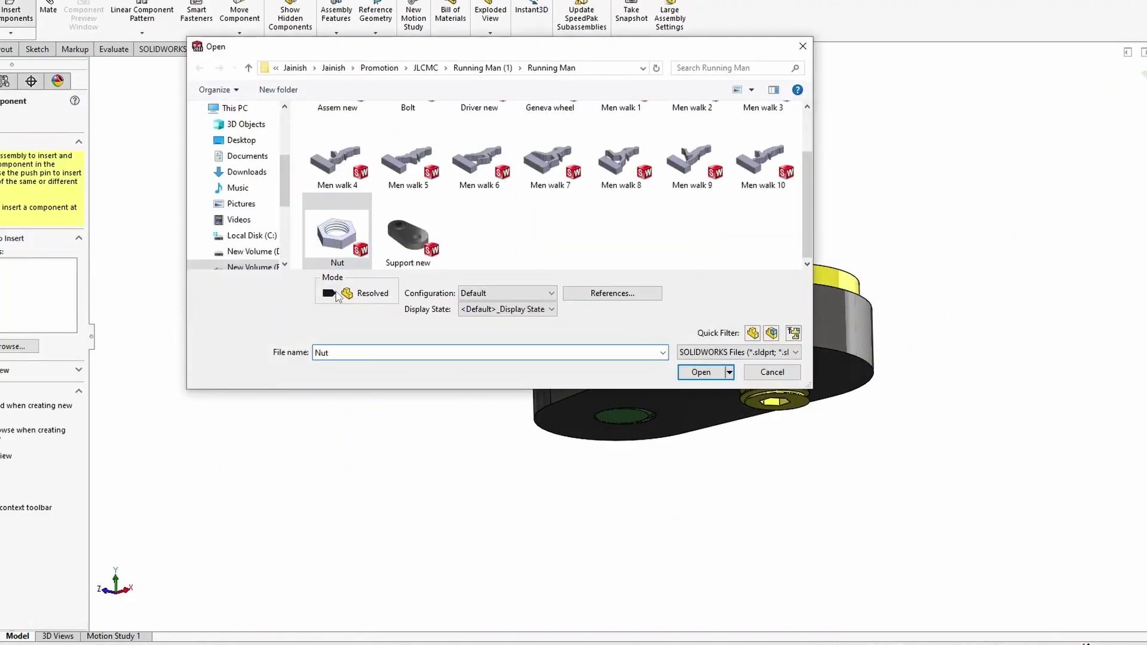
left_click(700, 371)
left_click(742, 474)
scroll(776, 418, "up", 5)
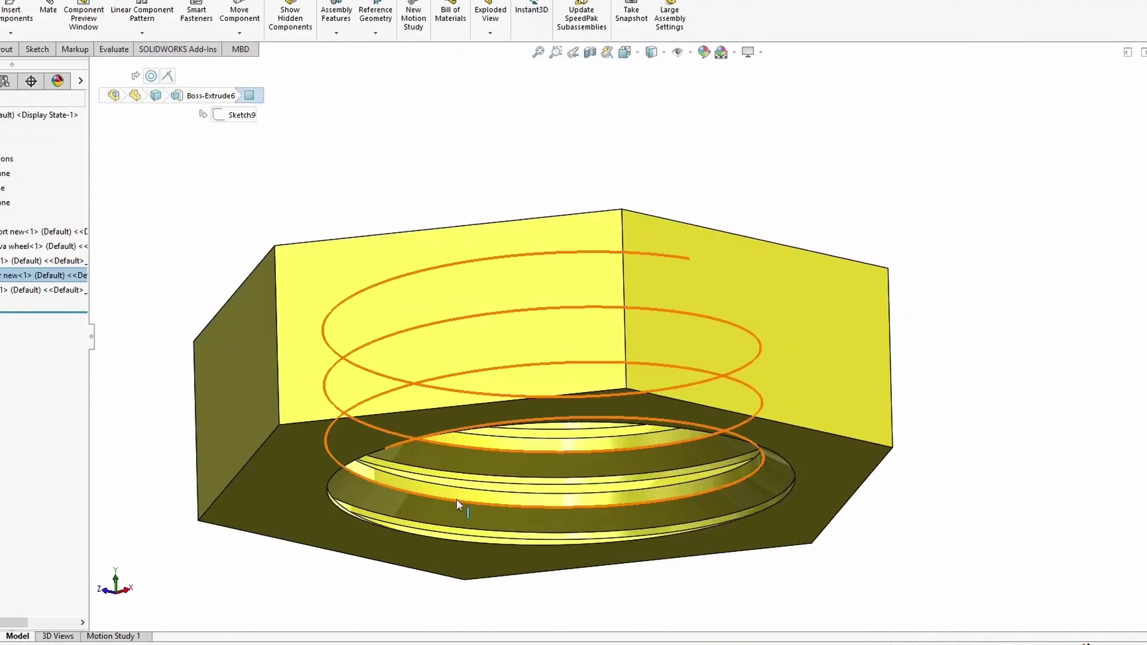
left_click(454, 496, "ctrl")
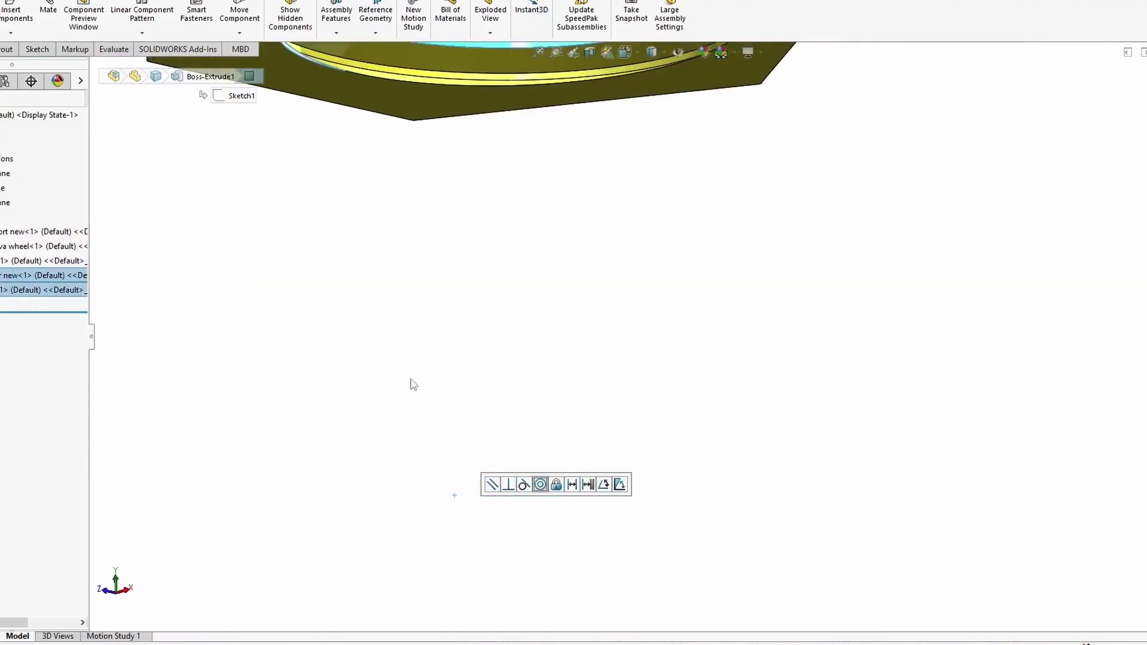
left_click(543, 484)
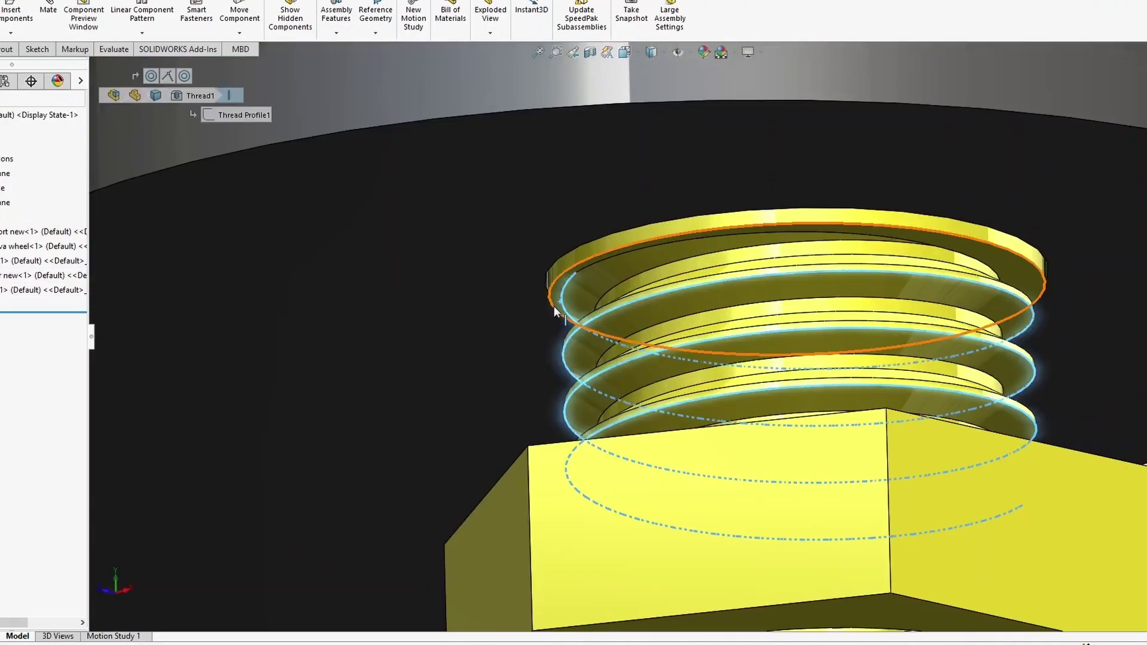
left_click(27, 18)
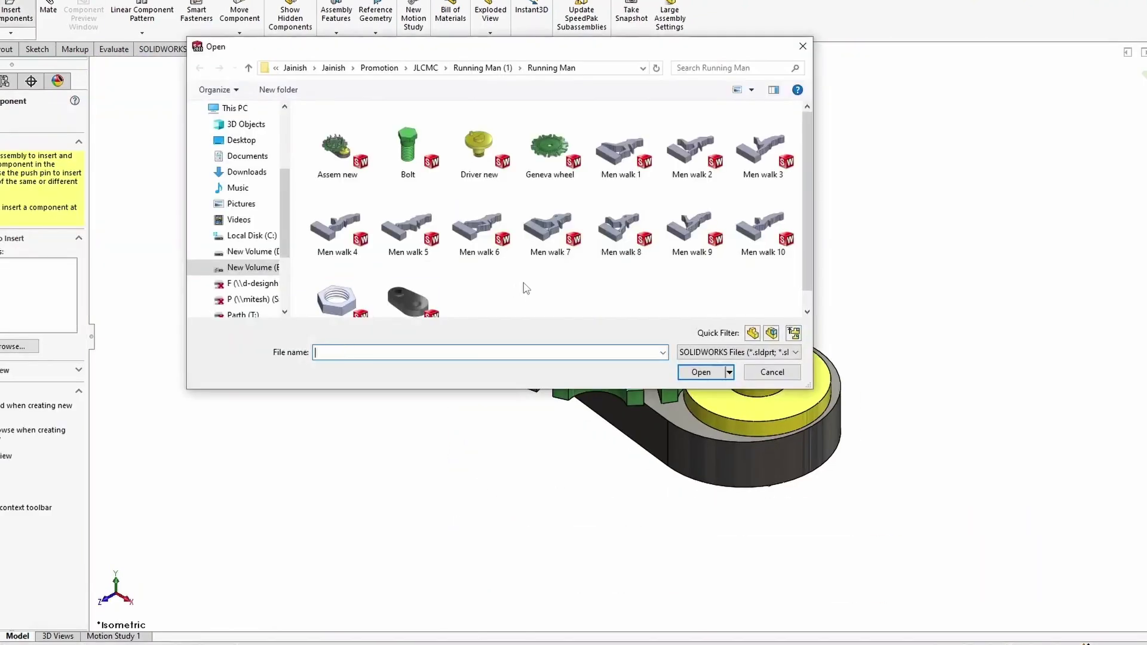
Step: Insert the Men walk 1 runner figure into the assembly
double_click(576, 187)
scroll(759, 161, "up", 5)
left_click(759, 160)
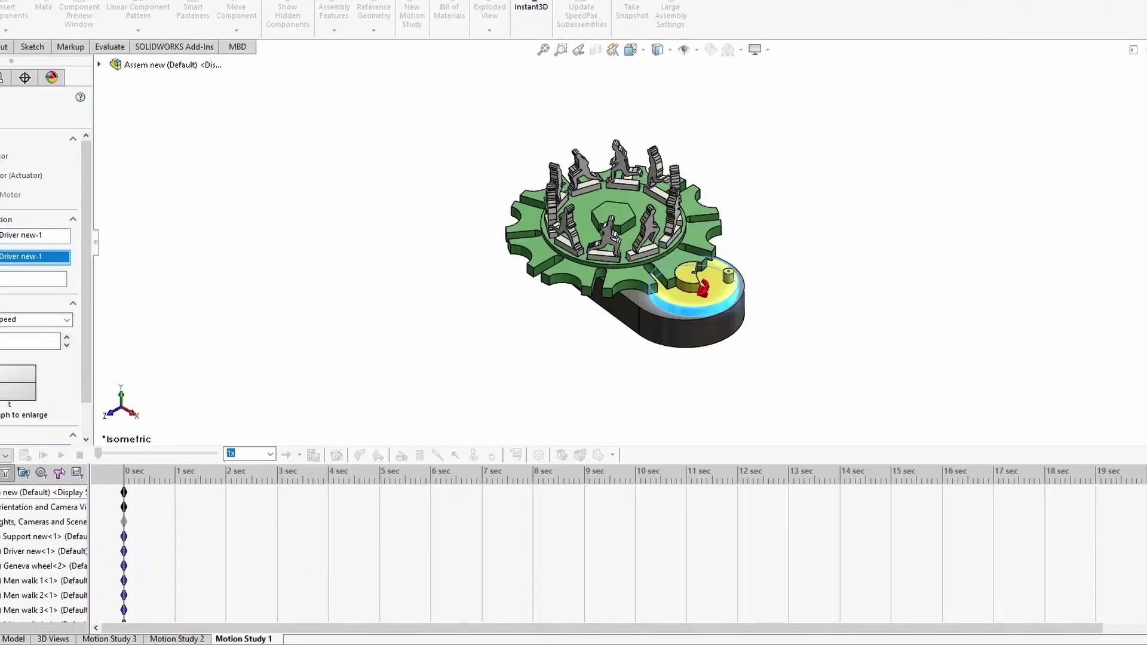
Step: Confirm the rotary motor, apply a force to the gear, and play the running-men animation
key("Return")
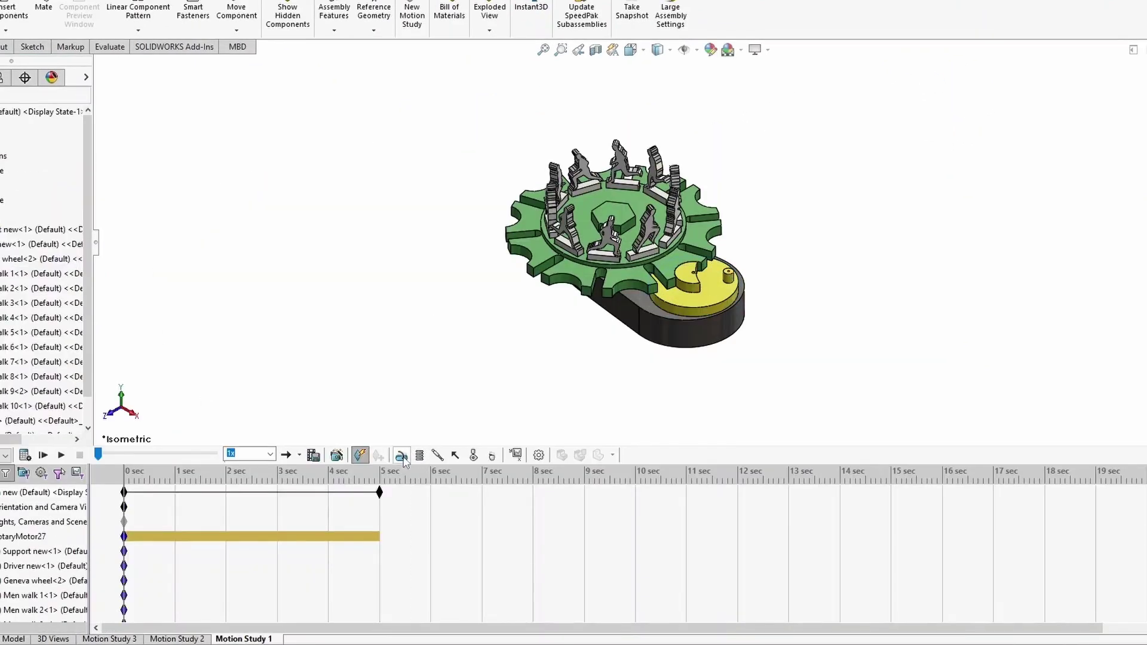
left_click(460, 455)
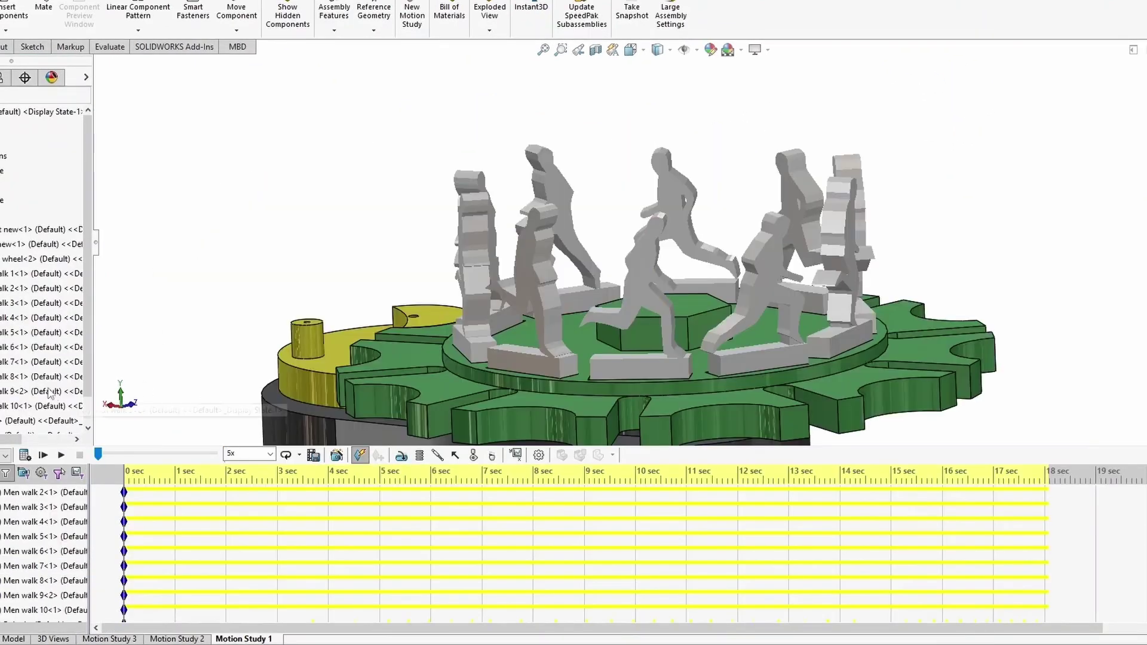
left_click(59, 455)
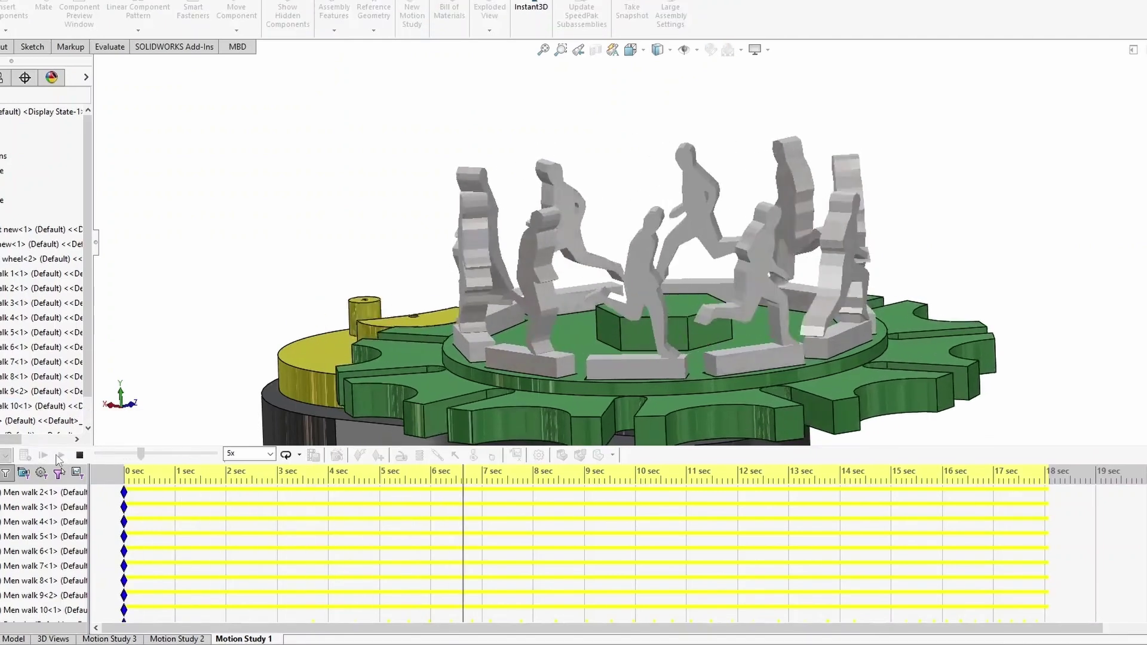